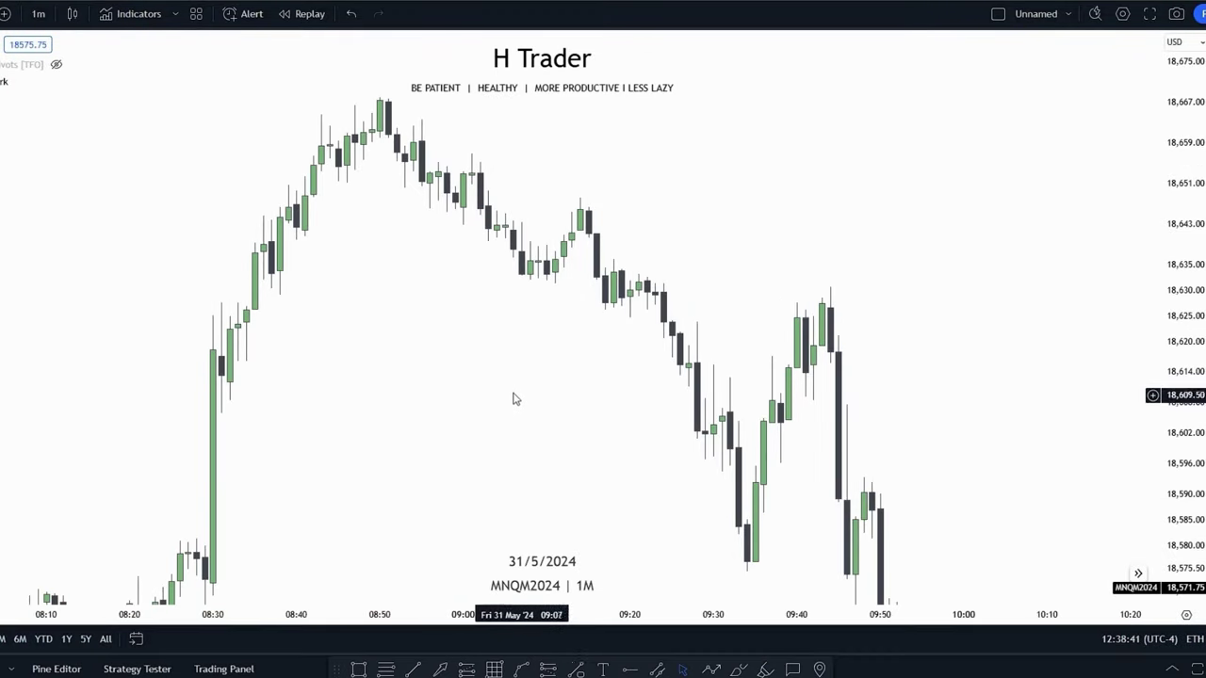
Search 'ICT' and add ICT Killzones + Pivots [TFO], shading the New York AM session box
left_click(141, 15)
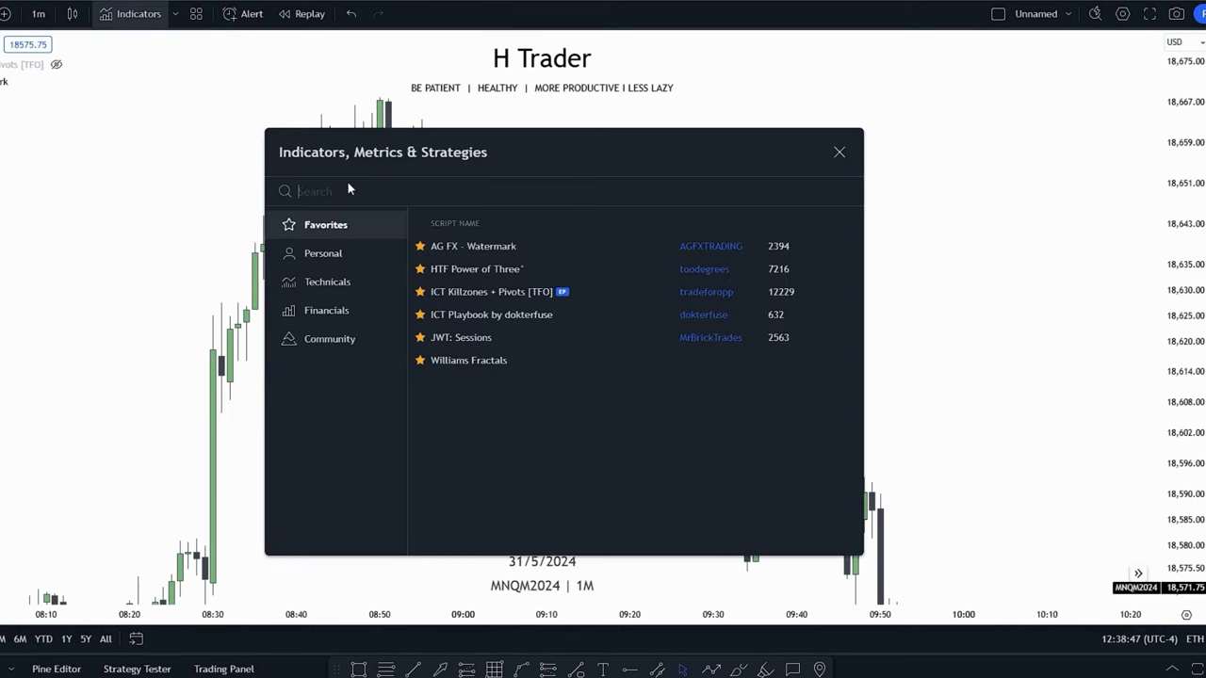
type("ICT")
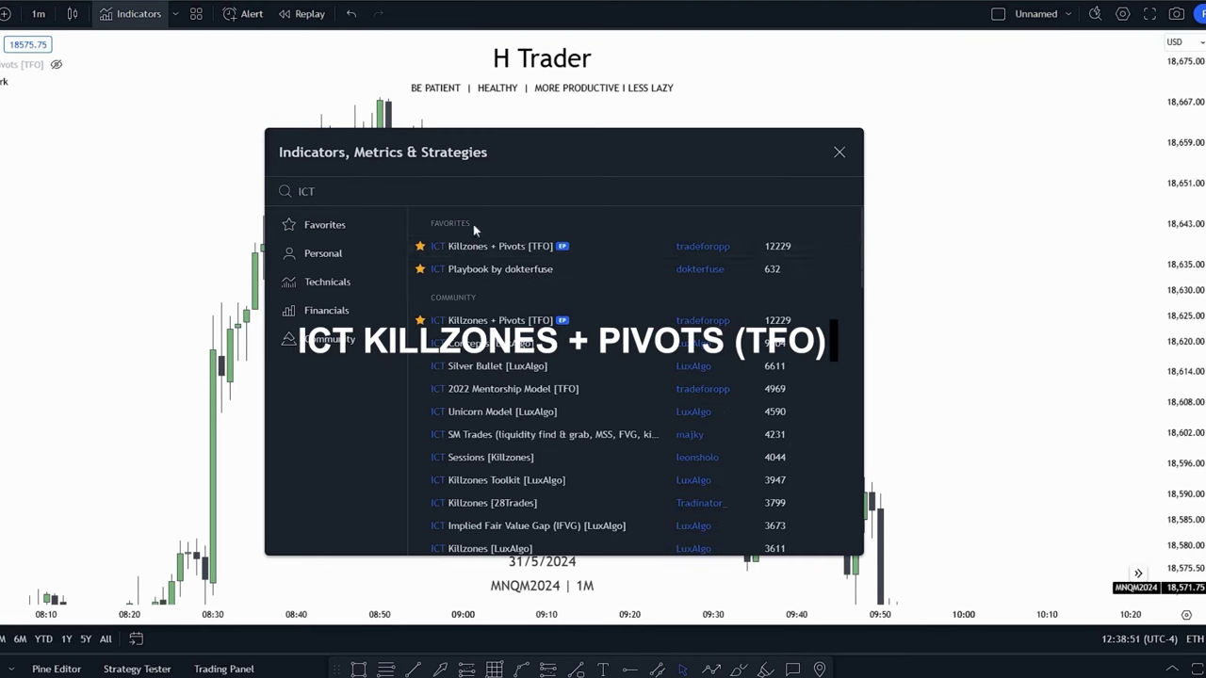
left_click(481, 251)
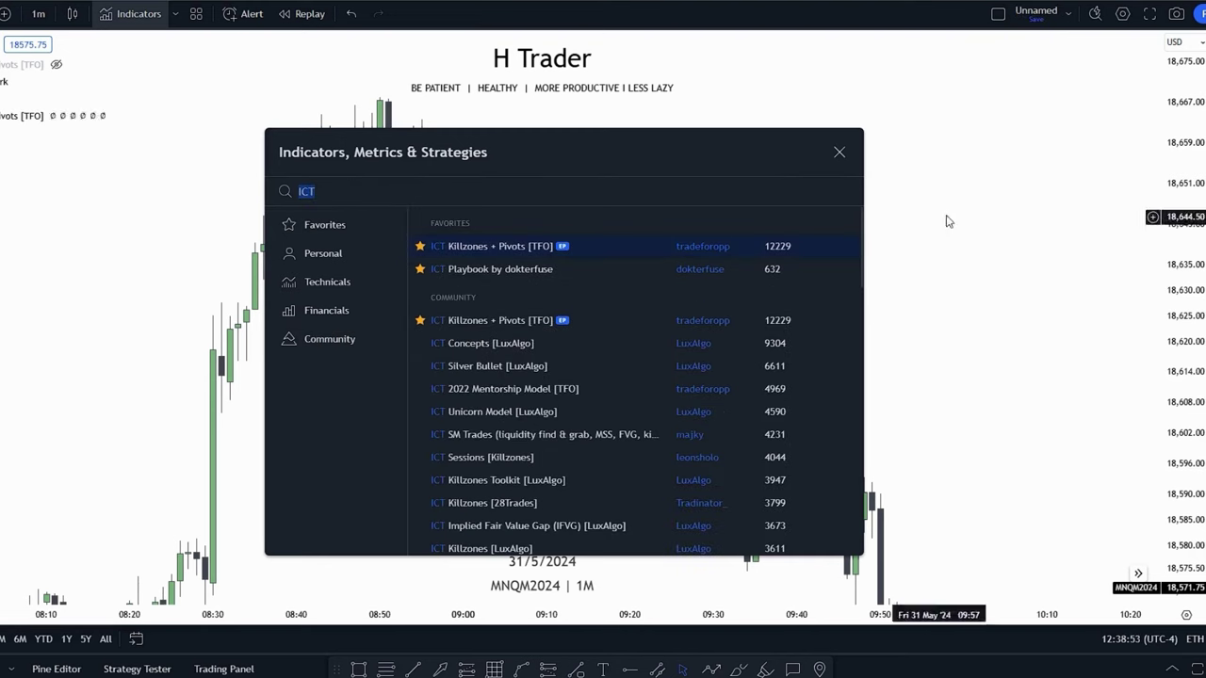
left_click(839, 152)
left_click_drag(772, 249, 619, 305)
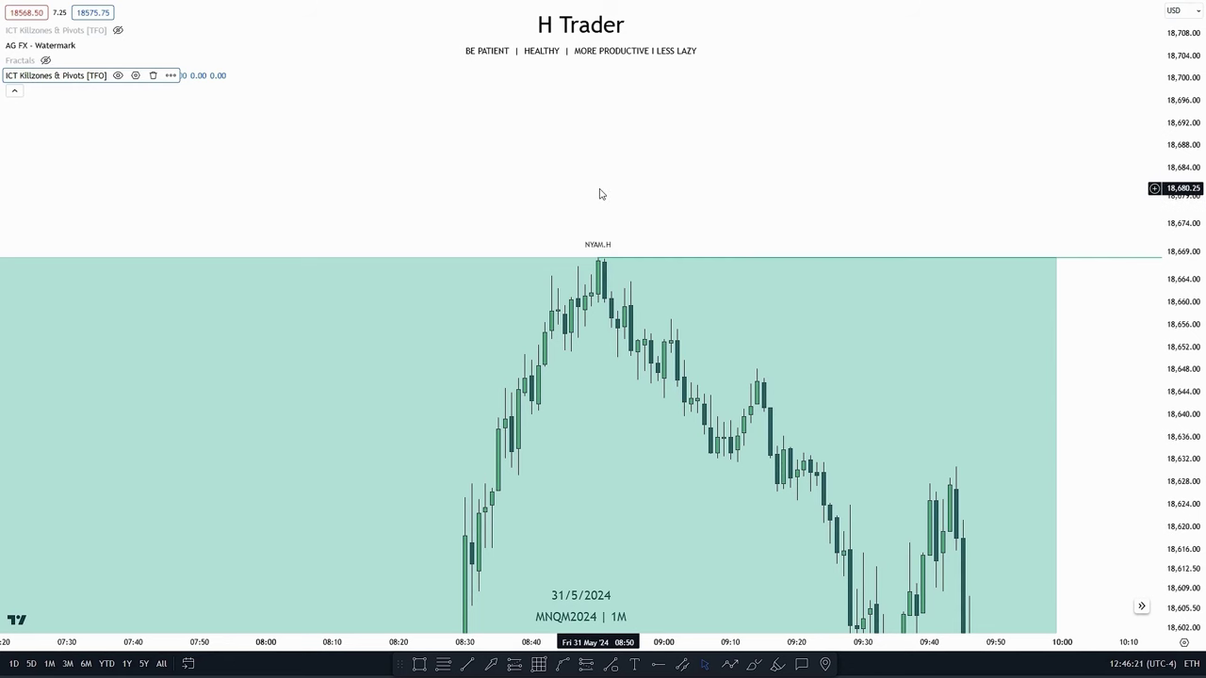
Open the Killzones indicator's settings and scroll through its Killzone inputs
left_click(135, 75)
scroll(612, 295, "down", 3)
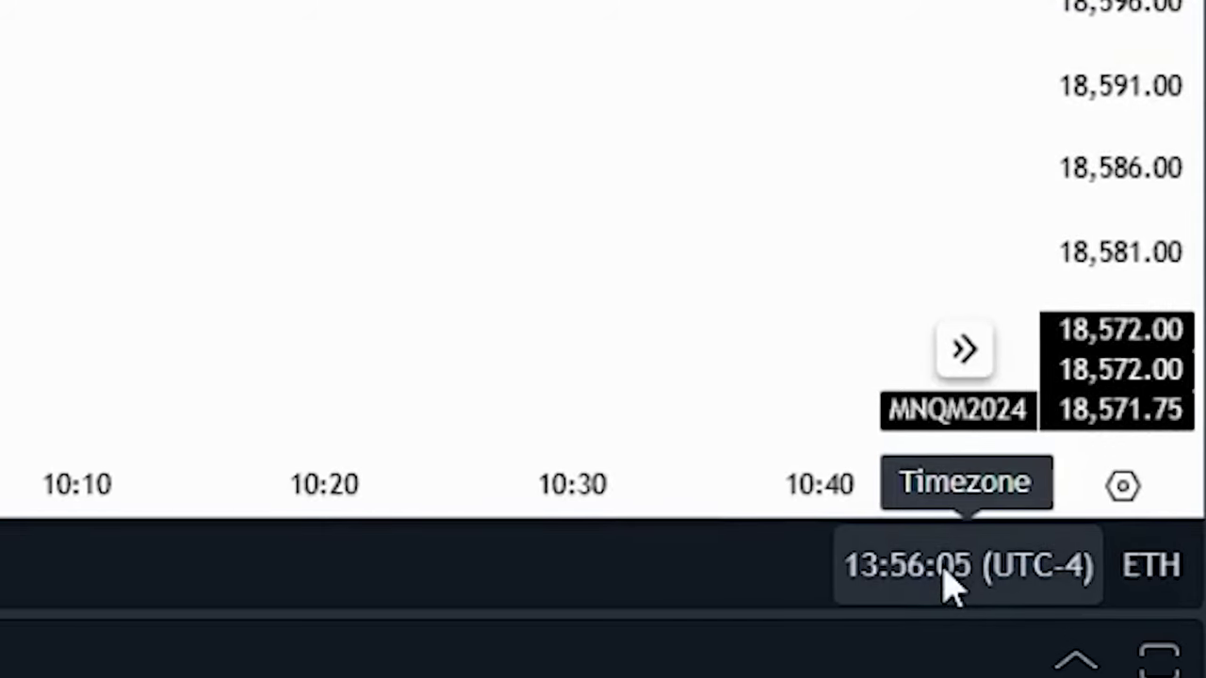
left_click(953, 584)
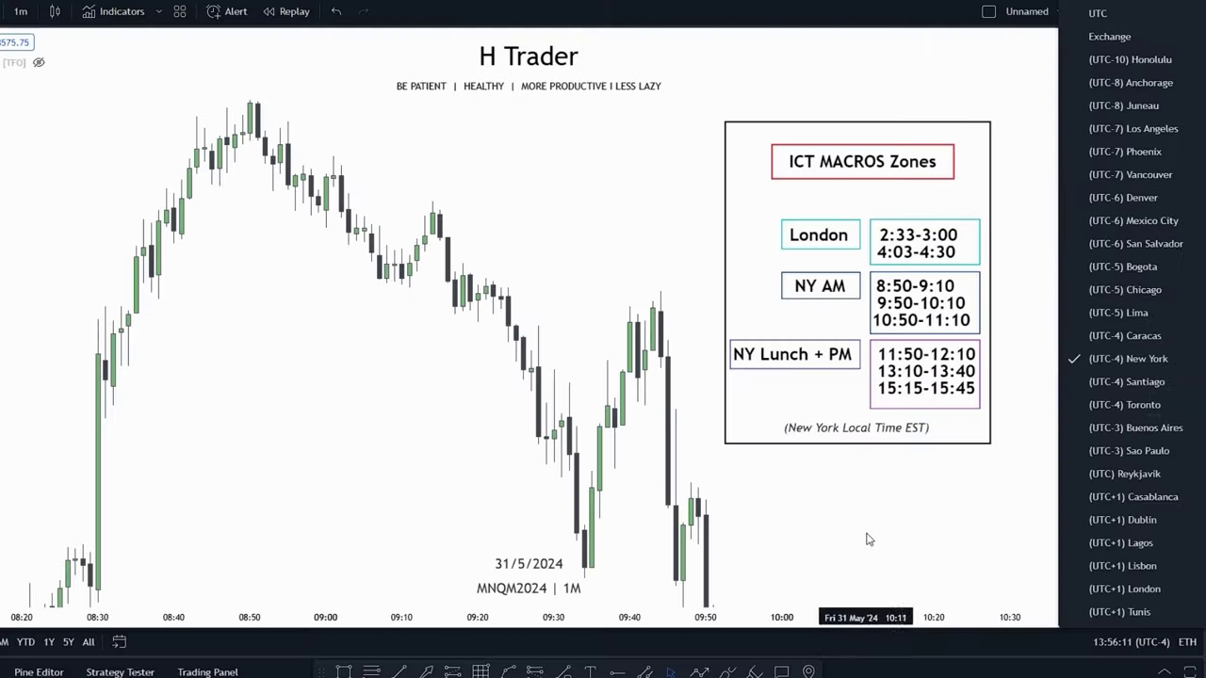
left_click(1055, 396)
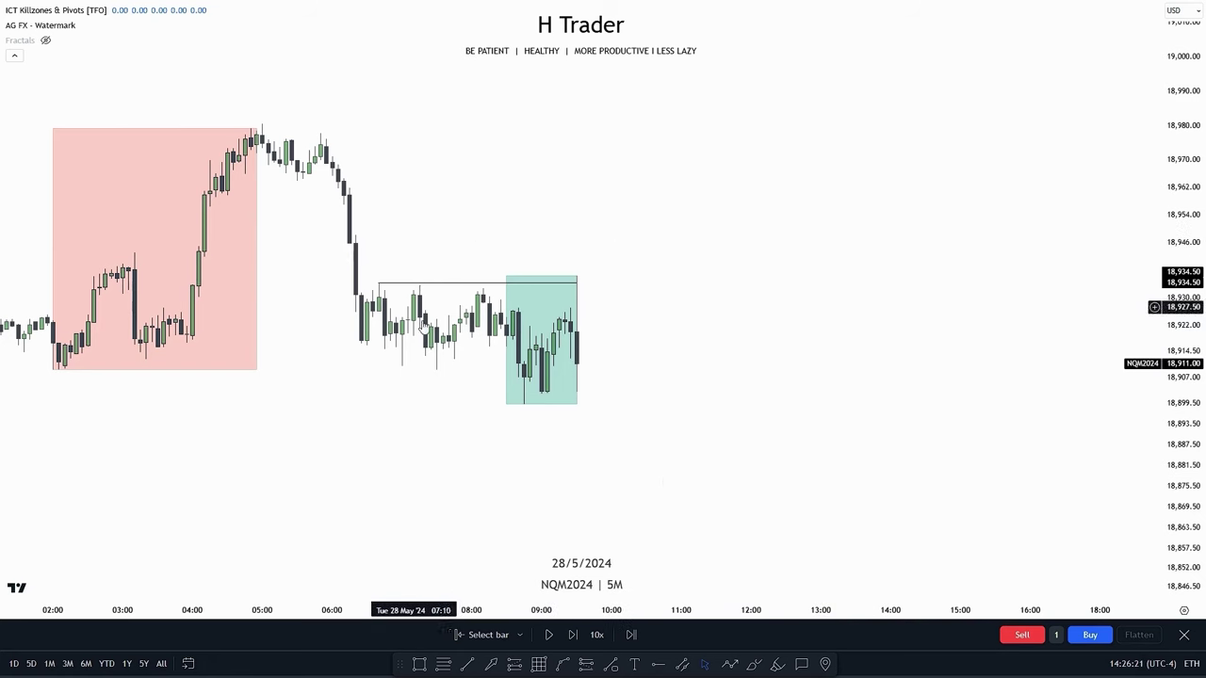
Play the replay forward until price drops below the NY AM range to about 18,840
left_click_drag(668, 446, 640, 401)
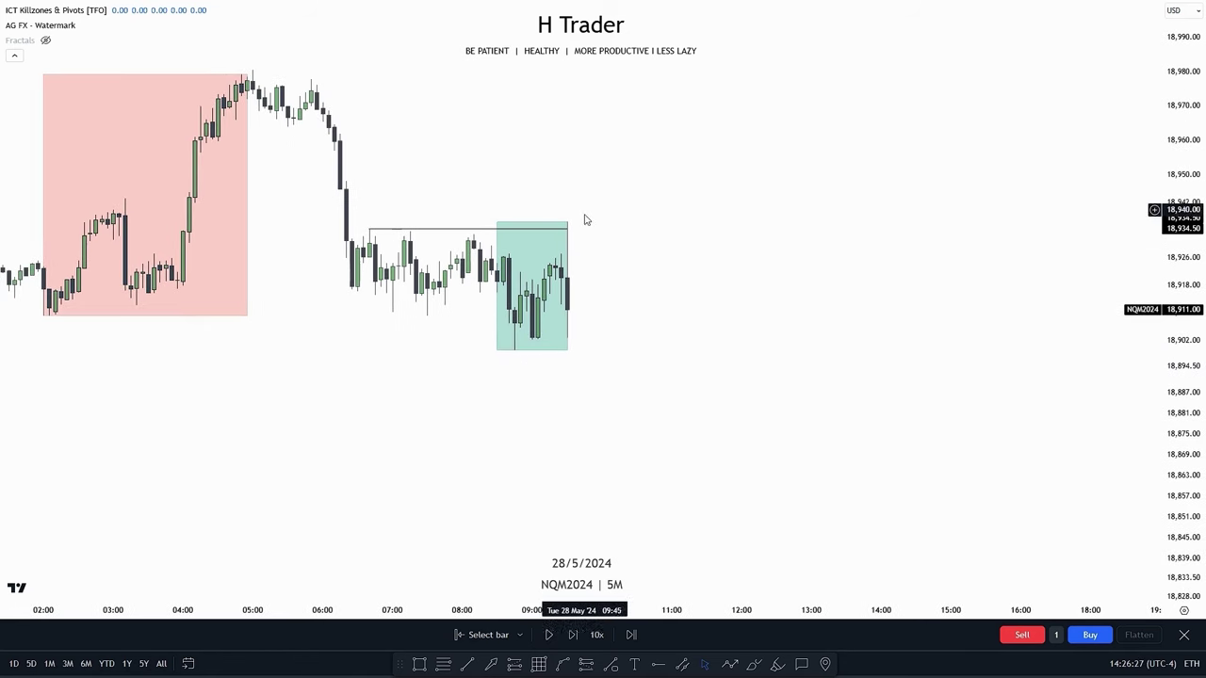
left_click(548, 634)
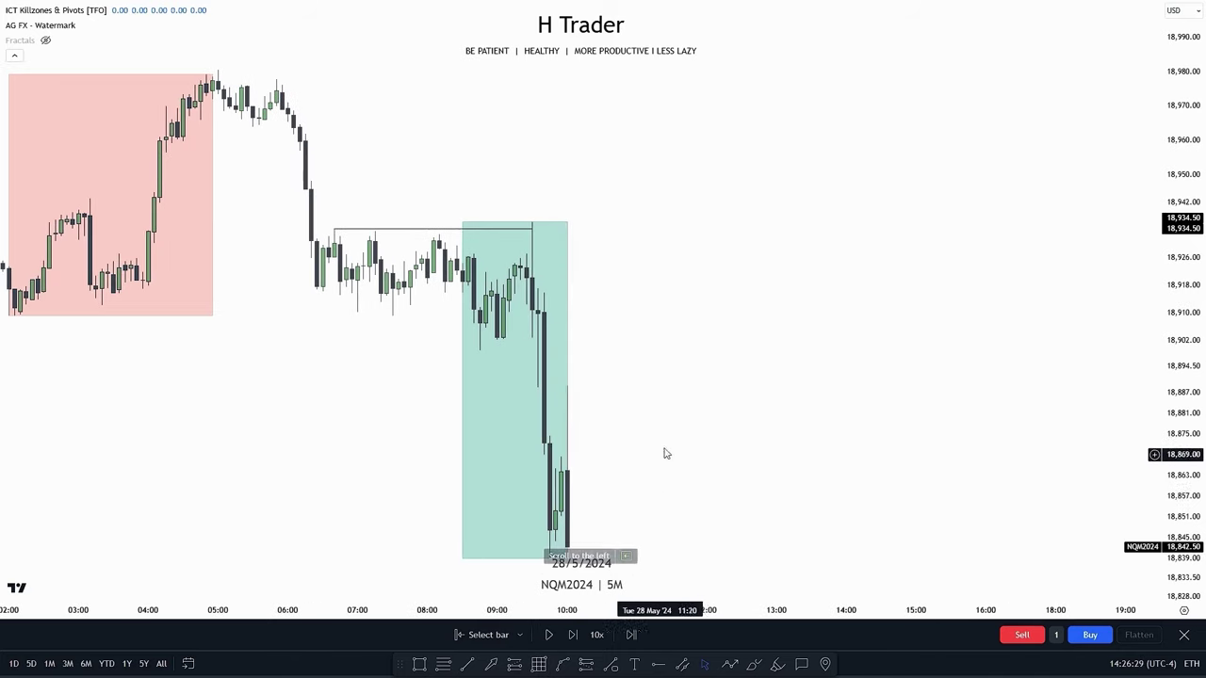
scroll(573, 465, "down", 3)
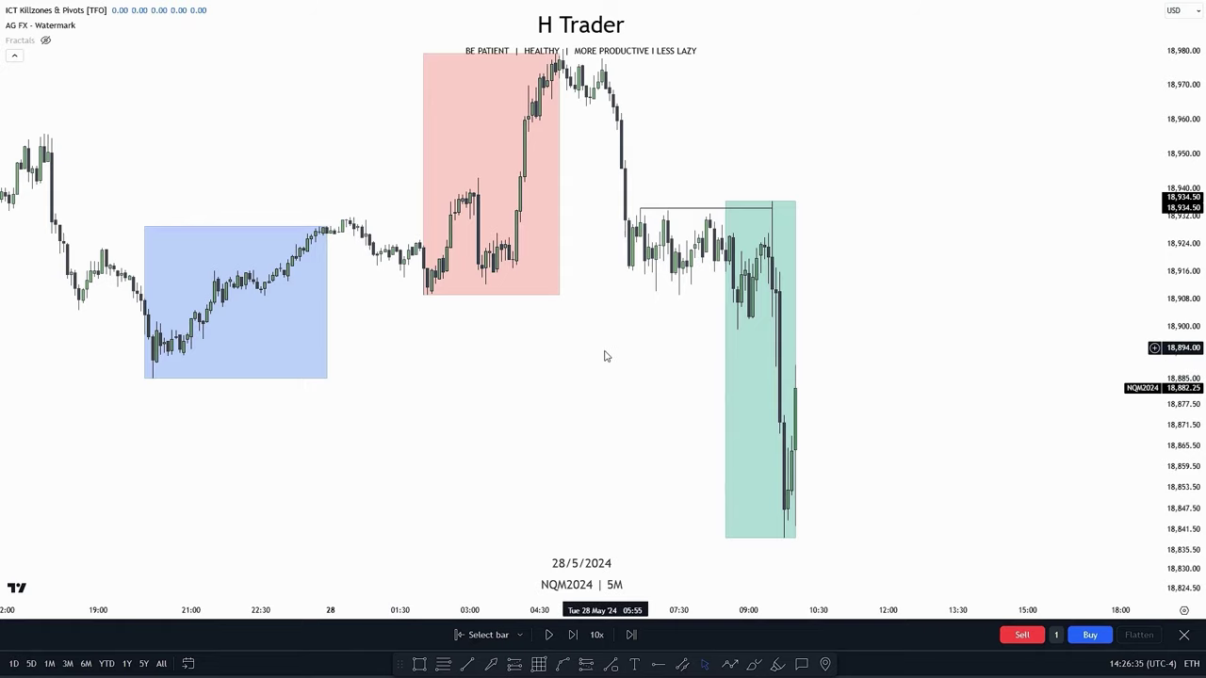
Zoom the chart to view the 30 May 2024 New York session sell-off
scroll(622, 367, "up", 3)
scroll(807, 374, "up", 3)
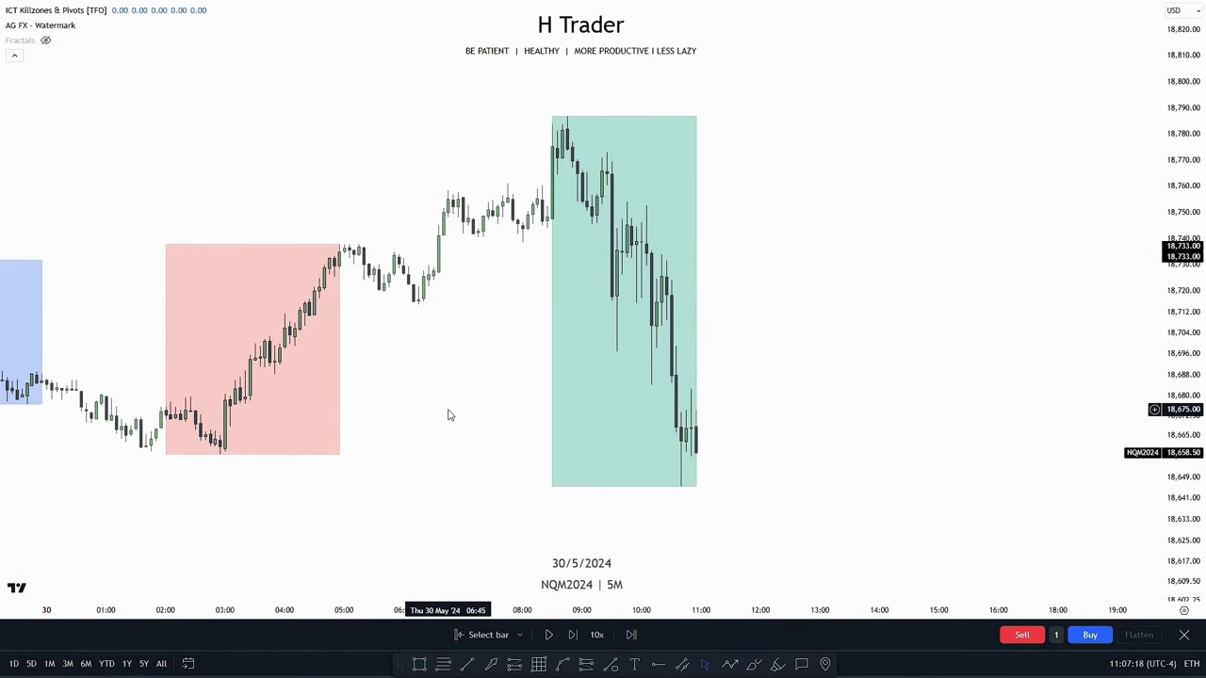
Draw a horizontal trend line from the red box's low as an SMT line
left_click(468, 665)
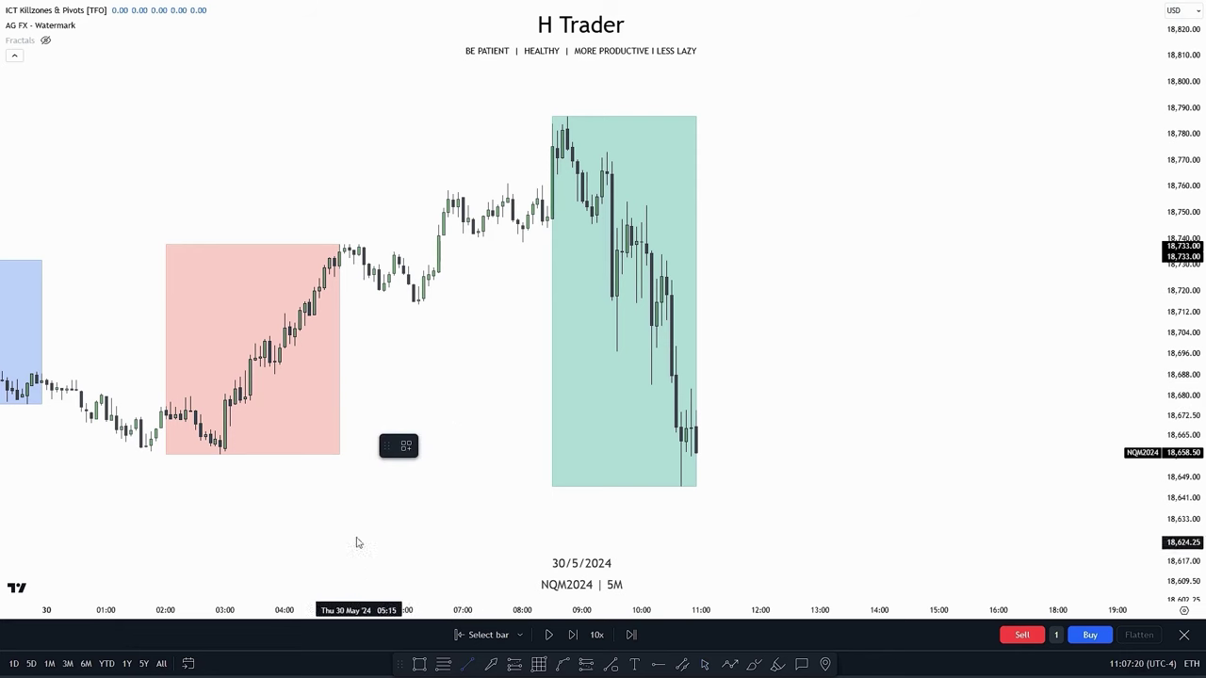
mouse_move(221, 454)
left_mouse_down()
mouse_move(597, 493)
mouse_move(682, 476)
left_mouse_up()
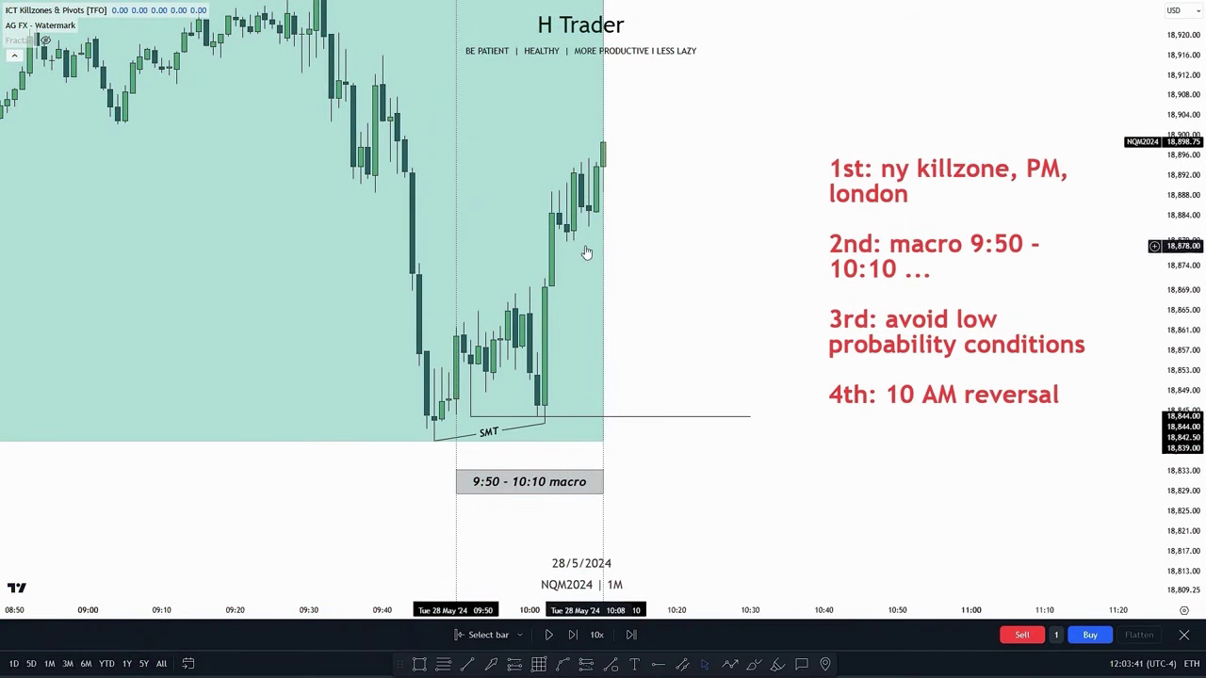
left_click_drag(702, 497, 648, 491)
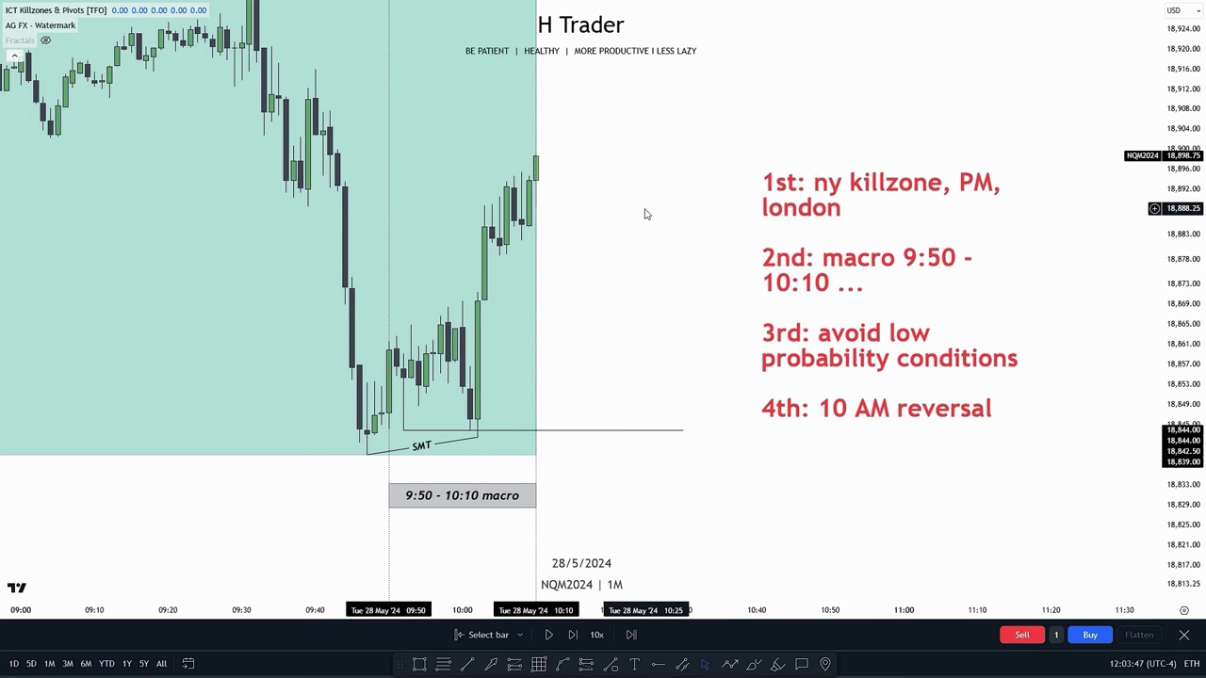
left_click_drag(645, 212, 677, 258)
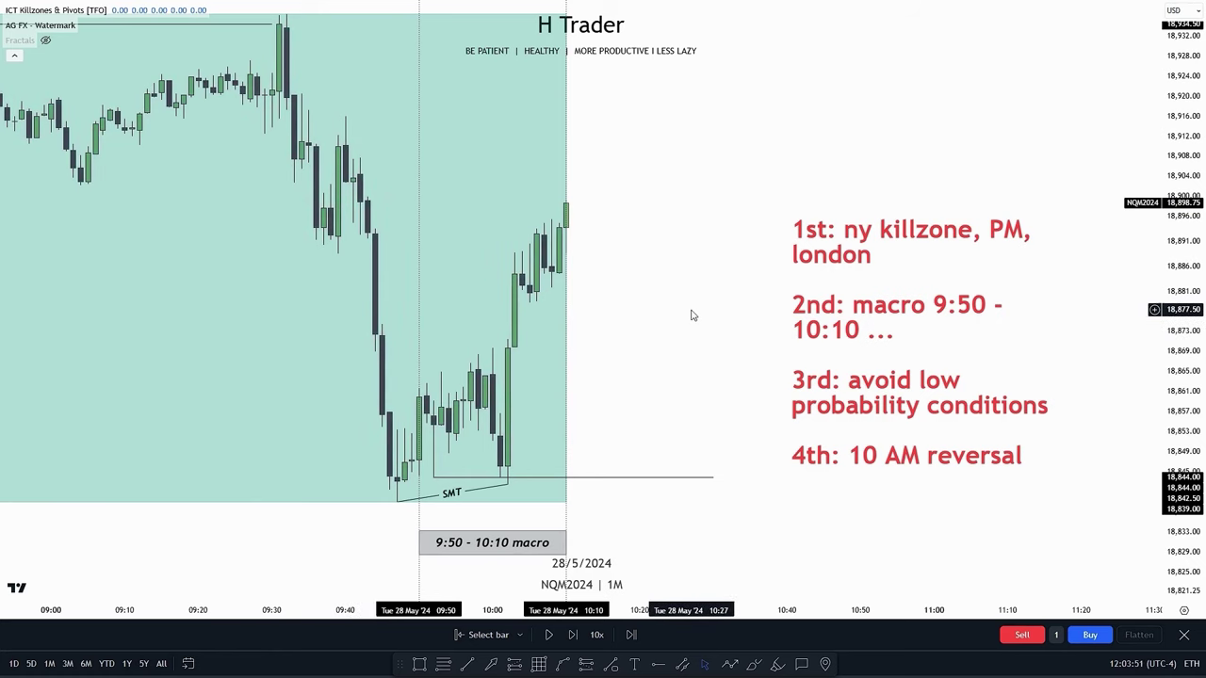
left_click_drag(688, 315, 609, 301)
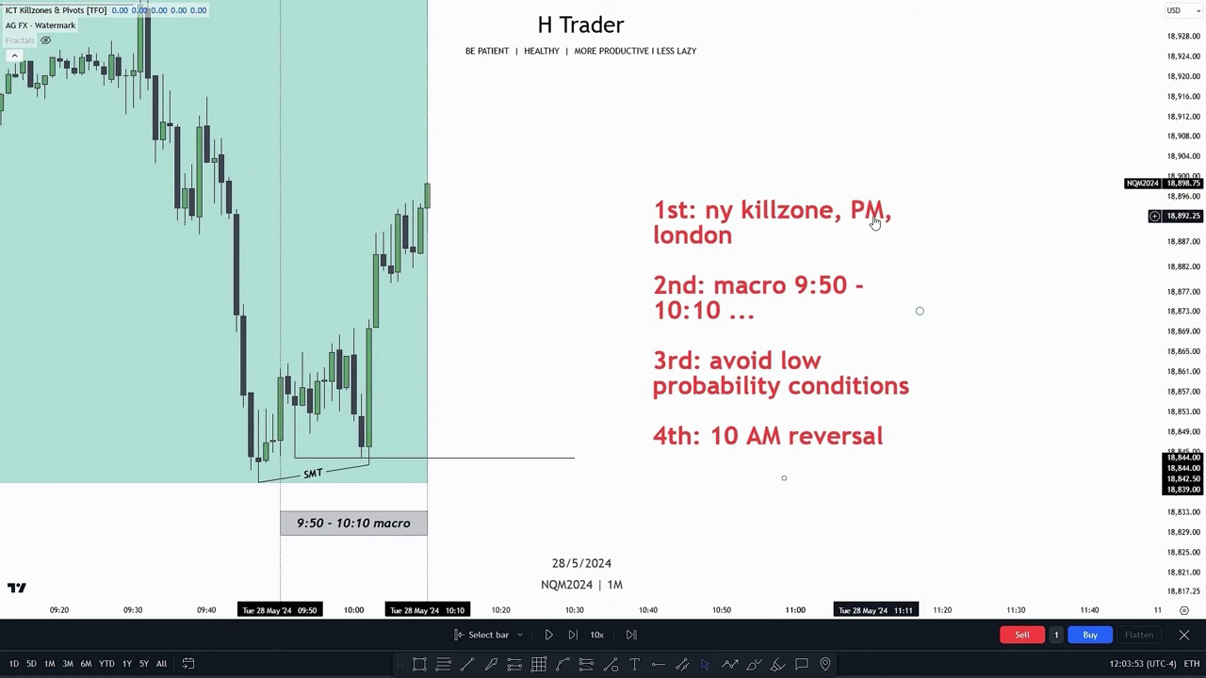
left_click_drag(533, 311, 657, 350)
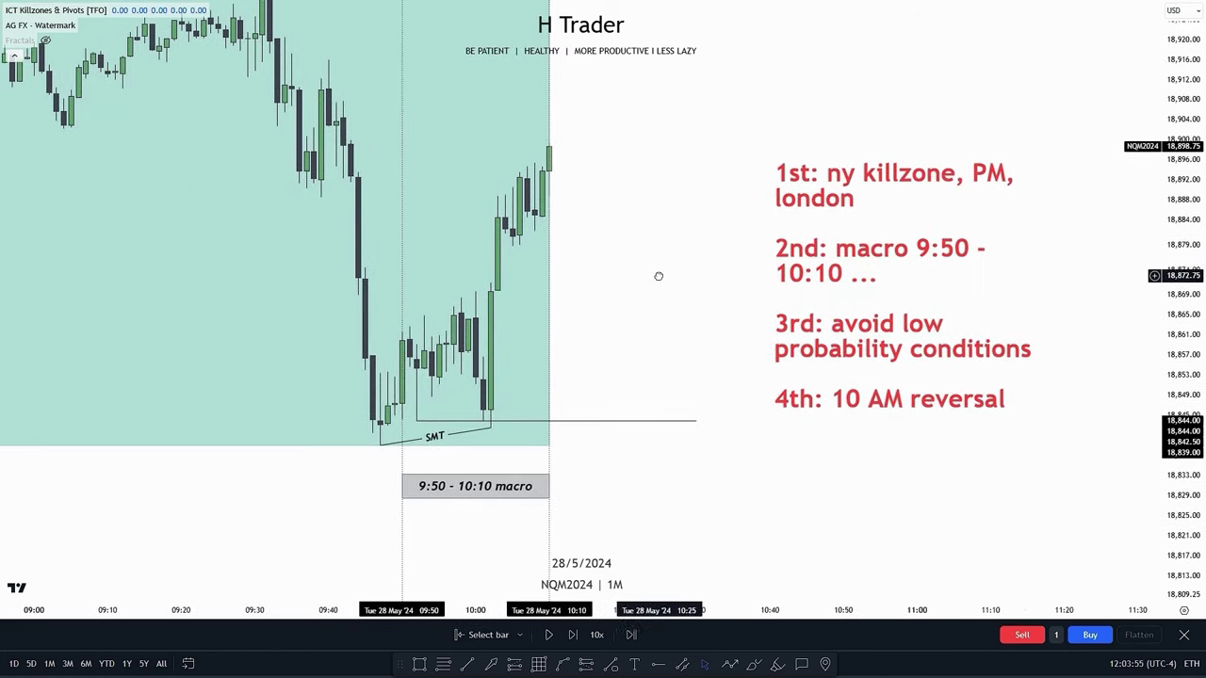
left_click_drag(721, 307, 734, 244)
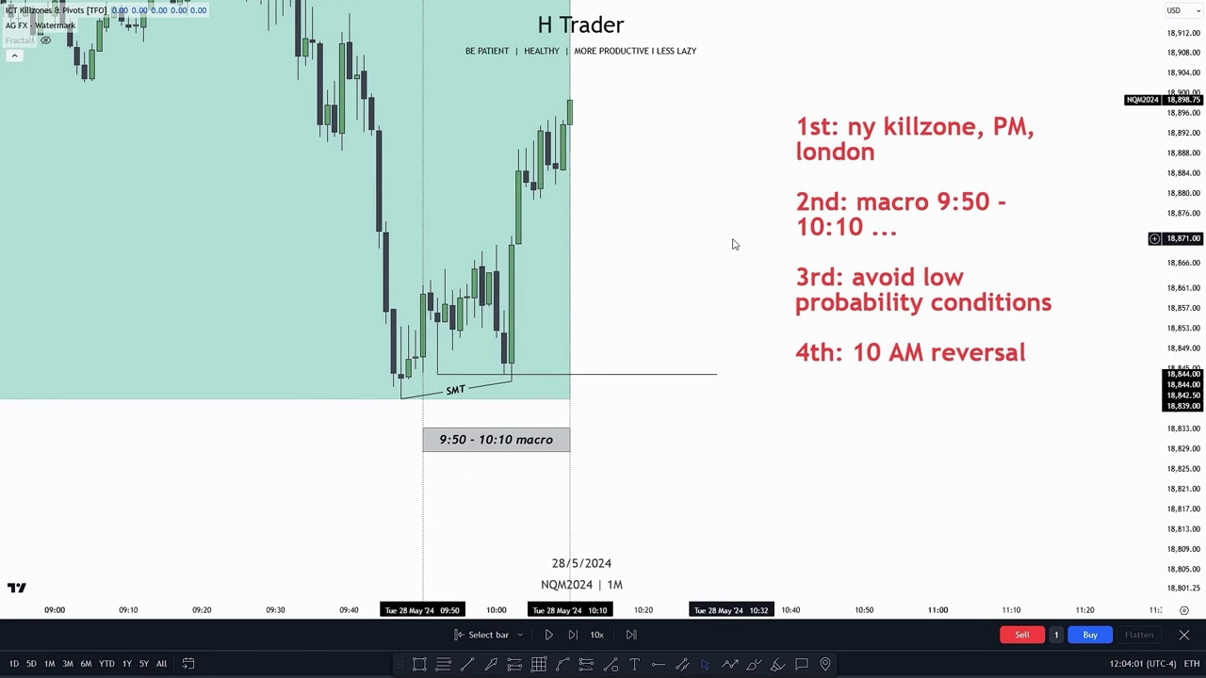
left_click(583, 398)
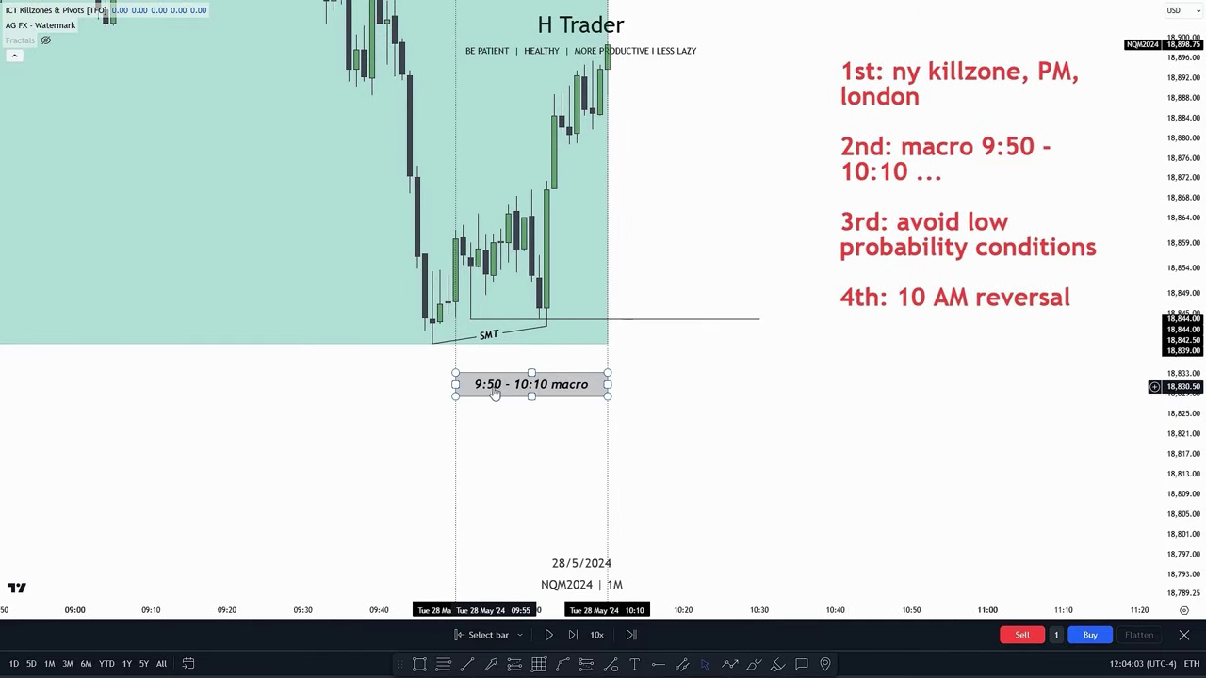
left_click_drag(716, 400, 681, 474)
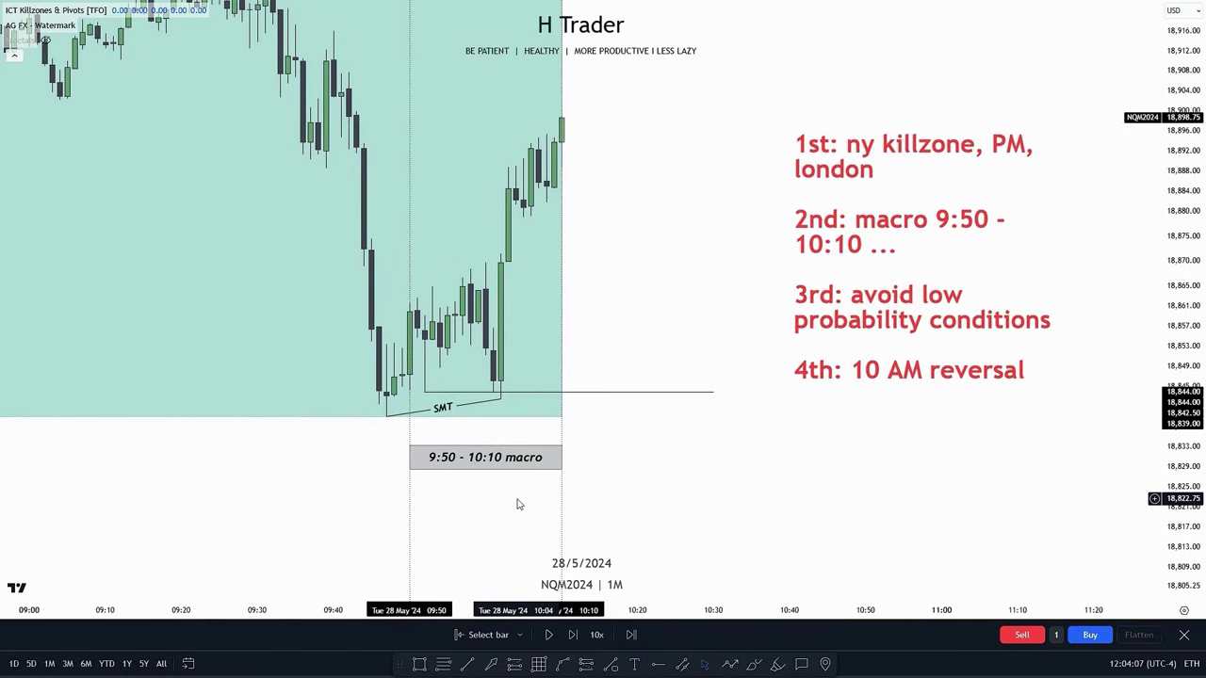
left_click_drag(634, 495, 511, 541)
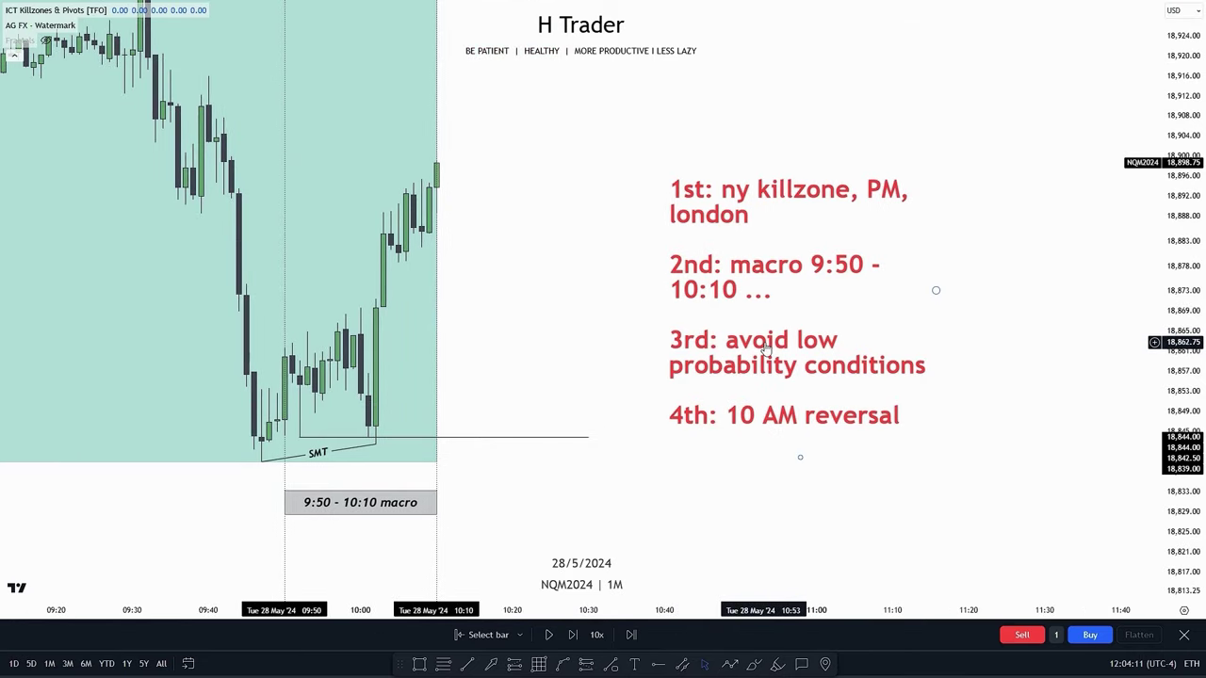
left_click_drag(373, 392, 469, 322)
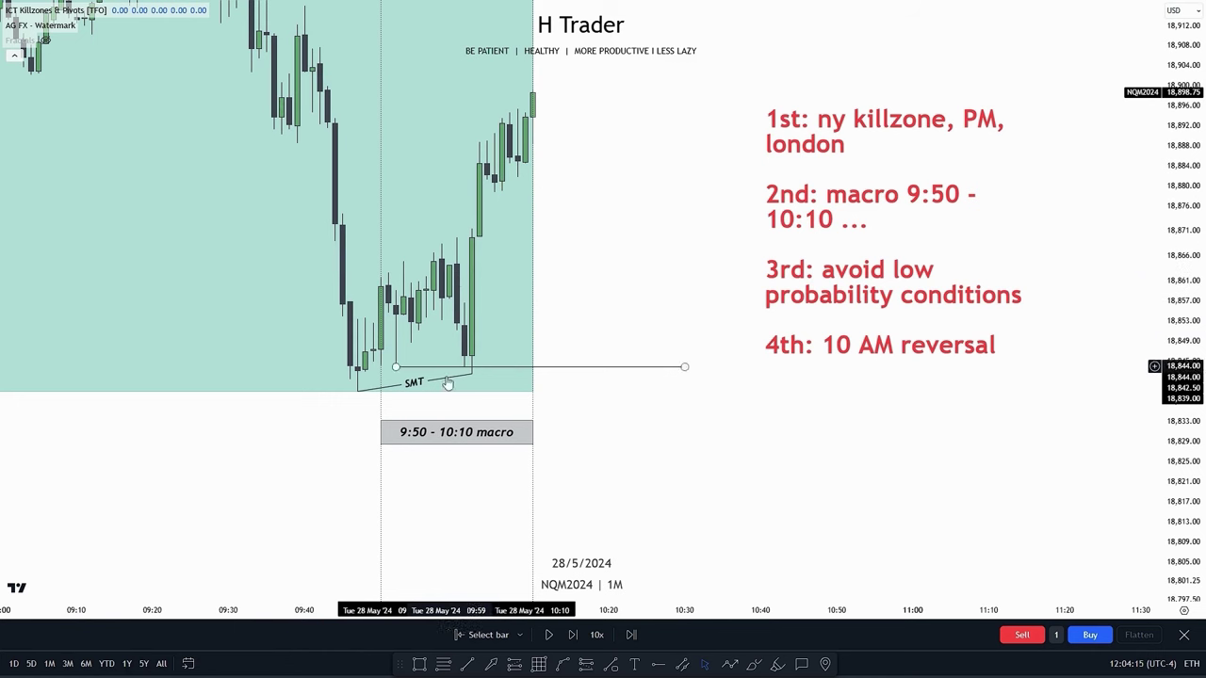
left_click_drag(883, 295, 746, 342)
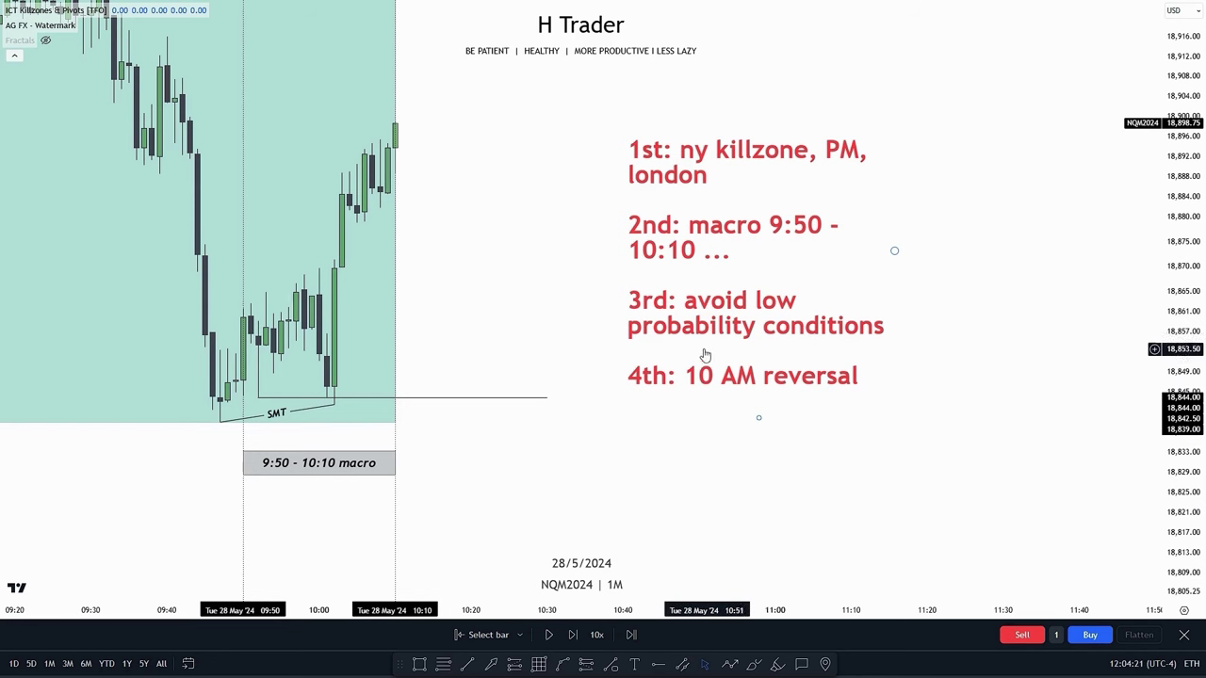
left_click_drag(607, 476, 871, 462)
scroll(801, 471, "up", 1)
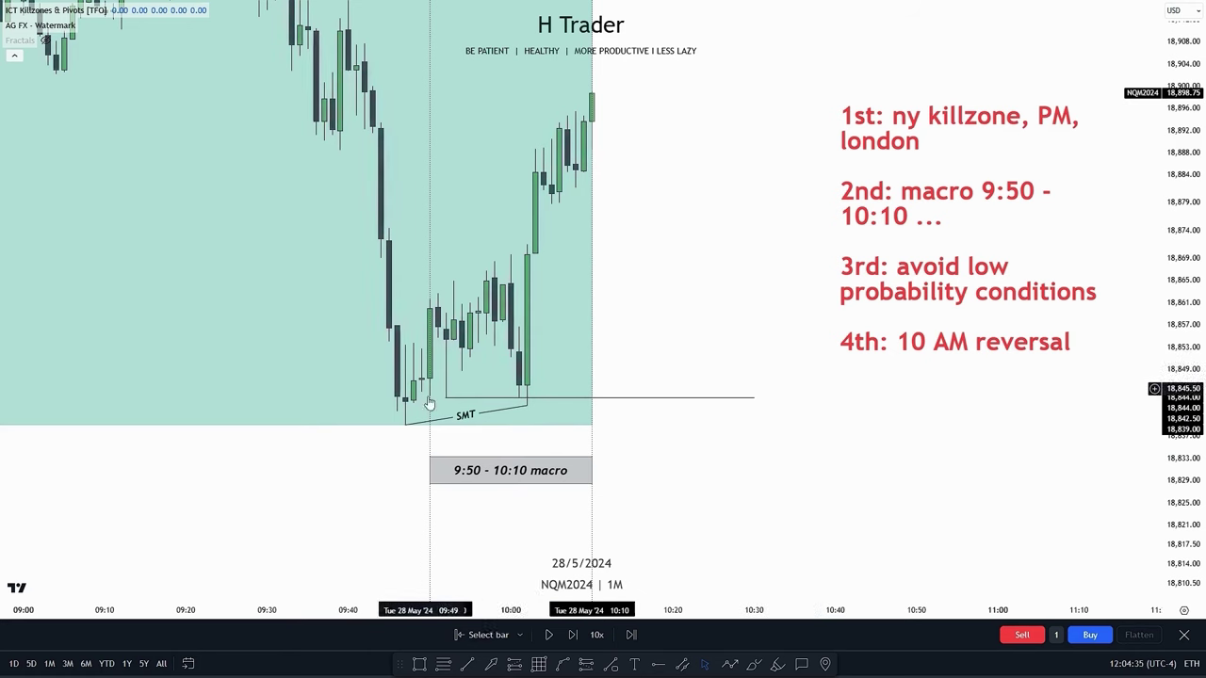
mouse_move(724, 476)
left_mouse_down()
mouse_move(704, 478)
mouse_move(692, 516)
left_mouse_up()
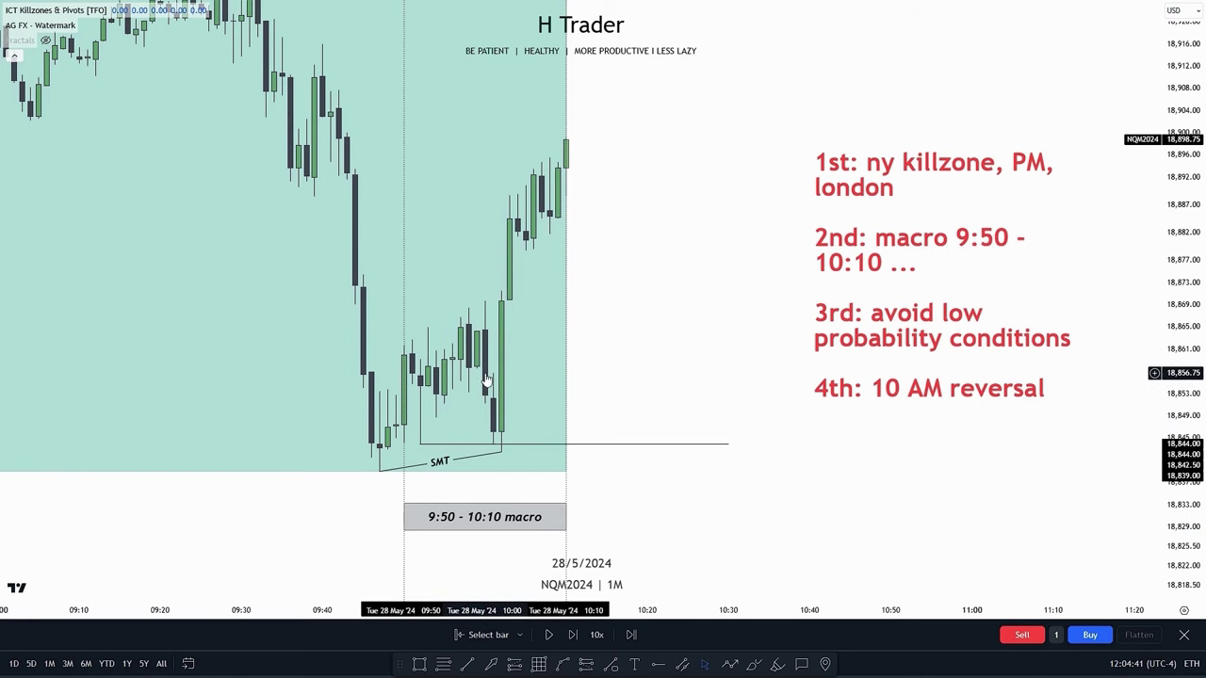
left_click_drag(667, 498, 621, 500)
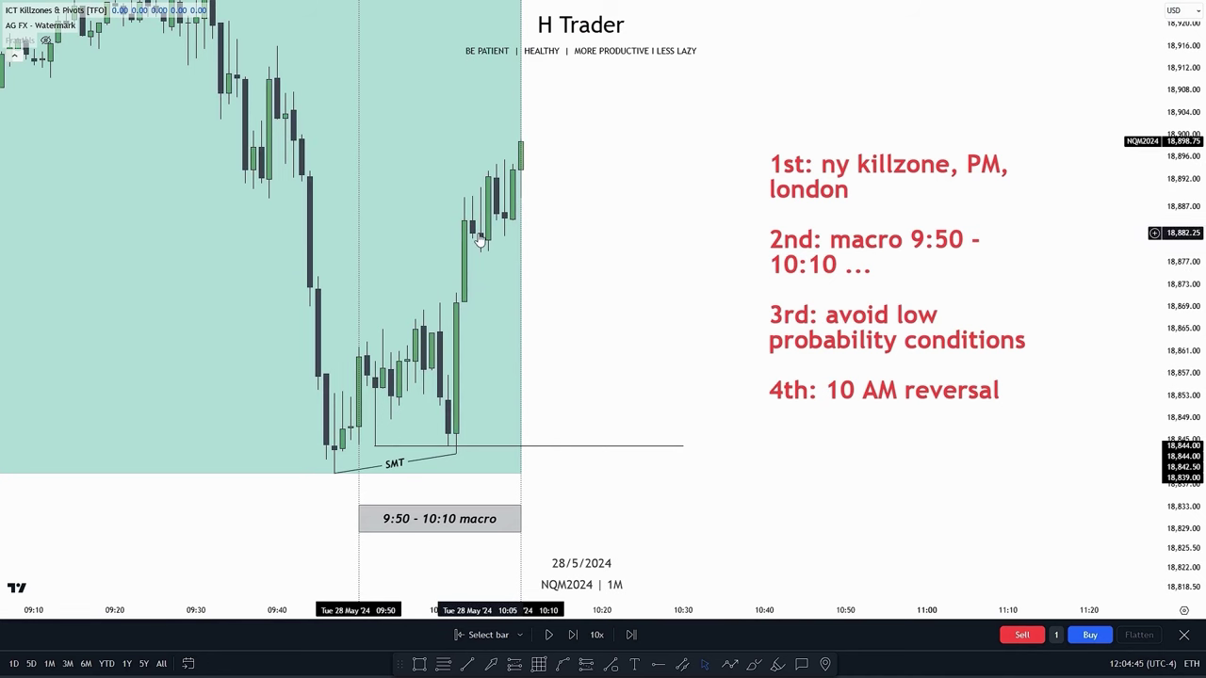
mouse_move(597, 291)
left_mouse_down()
mouse_move(618, 391)
mouse_move(627, 337)
left_mouse_up()
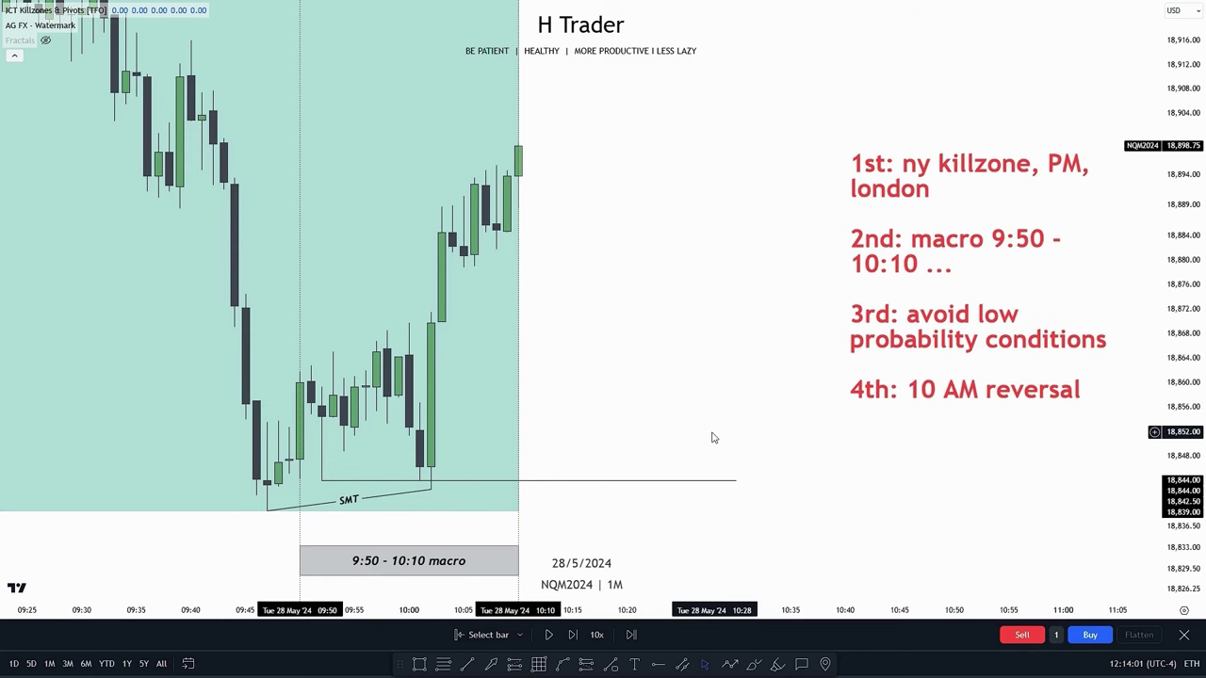
Extend the gray 18,871.50–18,881.25 zone box rightward to about 10:45
left_click_drag(713, 422, 732, 395)
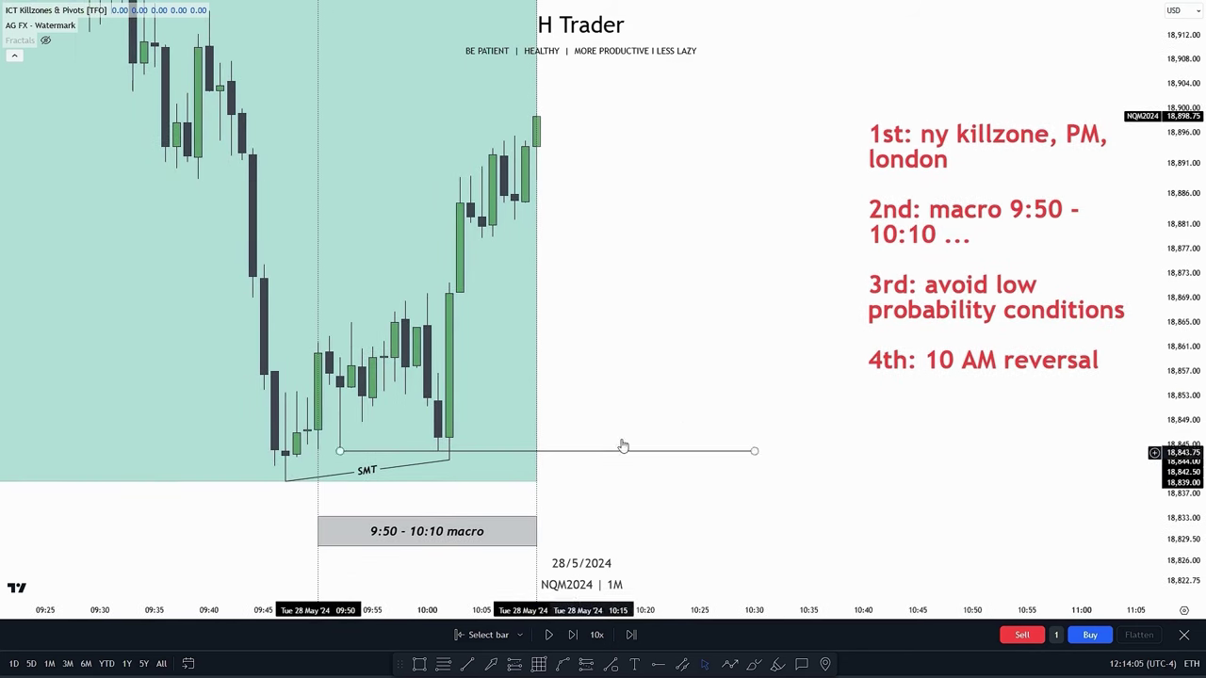
mouse_move(763, 368)
left_mouse_down()
mouse_move(756, 453)
mouse_move(695, 445)
left_mouse_up()
left_click_drag(704, 398, 685, 436)
scroll(681, 428, "up", 1)
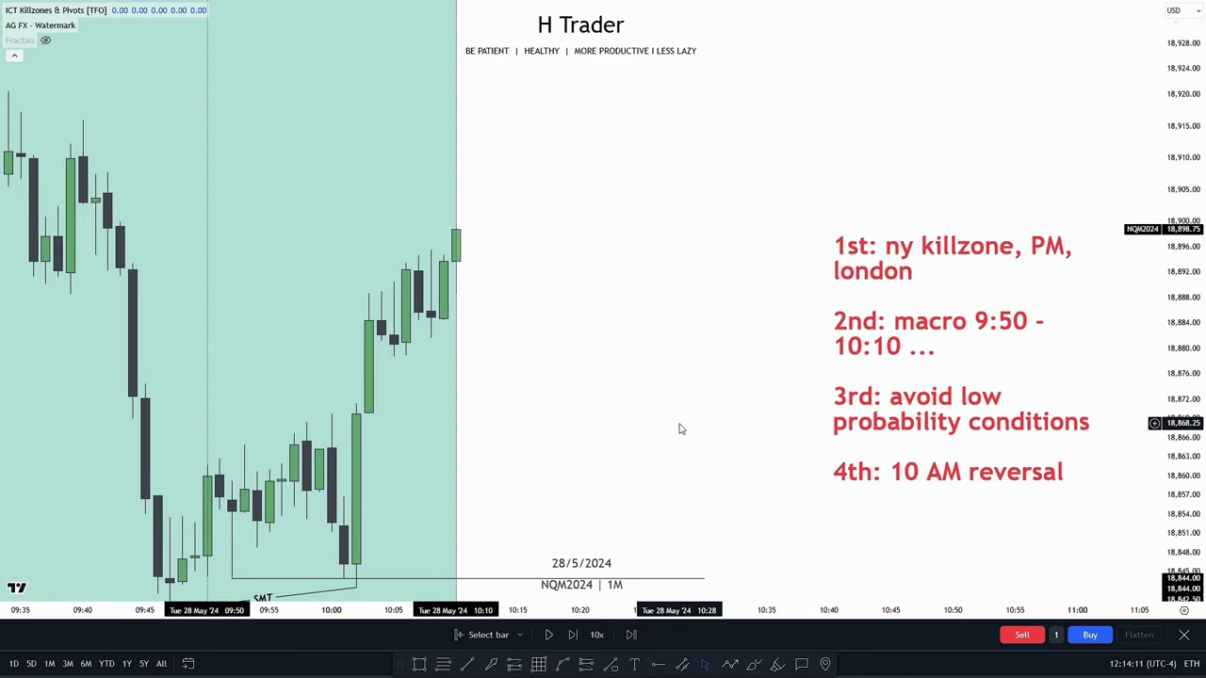
left_click_drag(682, 425, 710, 446)
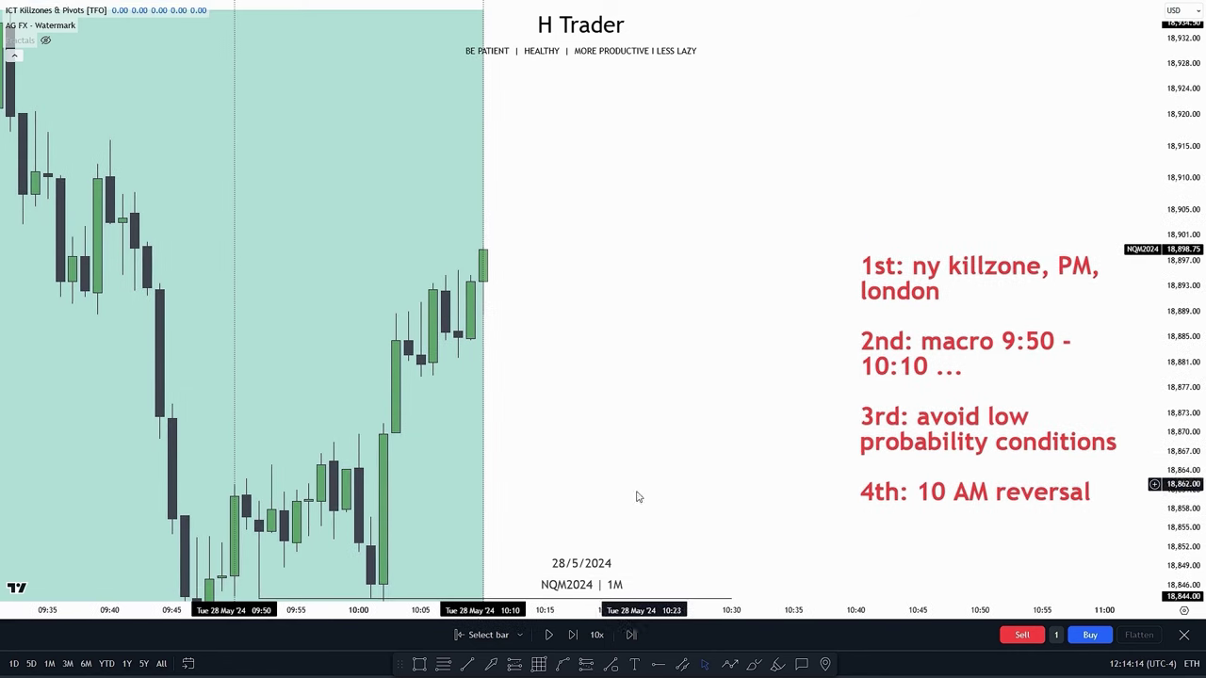
left_click(383, 424)
left_click_drag(409, 424, 632, 462)
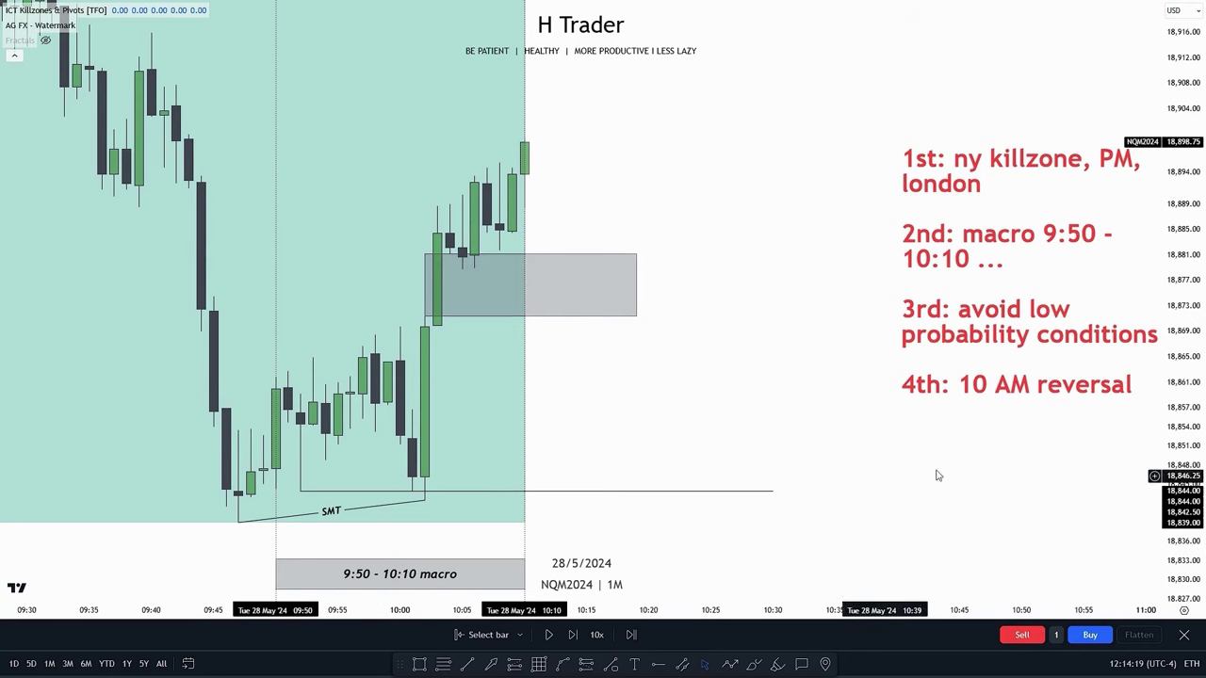
scroll(1150, 487, "down", 1)
left_click_drag(762, 377, 743, 399)
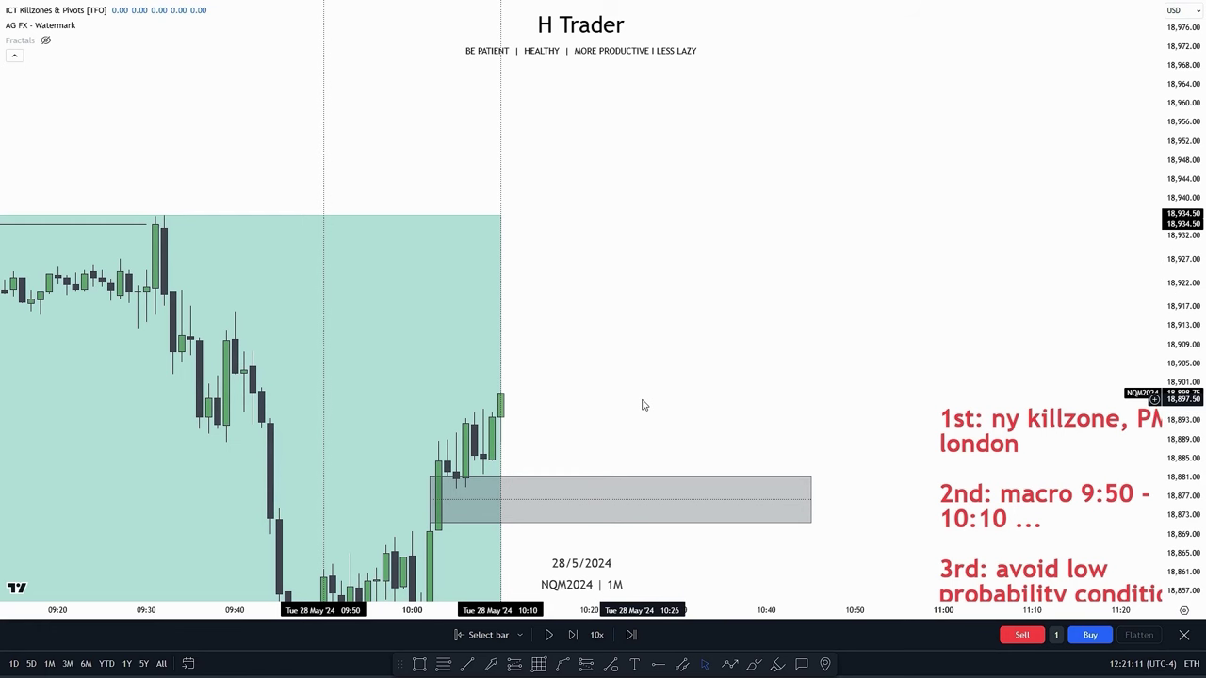
Draw a horizontal line at the 18,916 swing high from about 09:40 past 10:20
left_click_drag(644, 405, 772, 374)
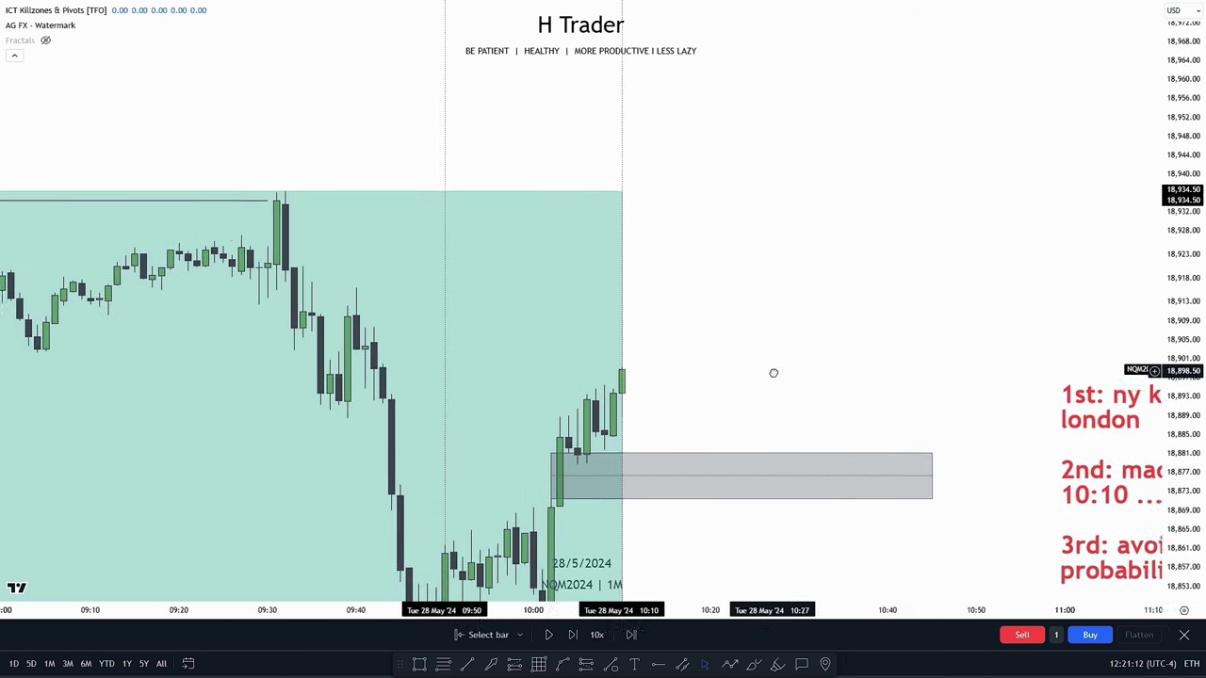
left_click(467, 664)
left_click(370, 290)
left_click(811, 290)
mouse_move(815, 327)
left_mouse_down()
mouse_move(731, 337)
mouse_move(638, 301)
mouse_move(670, 308)
left_mouse_up()
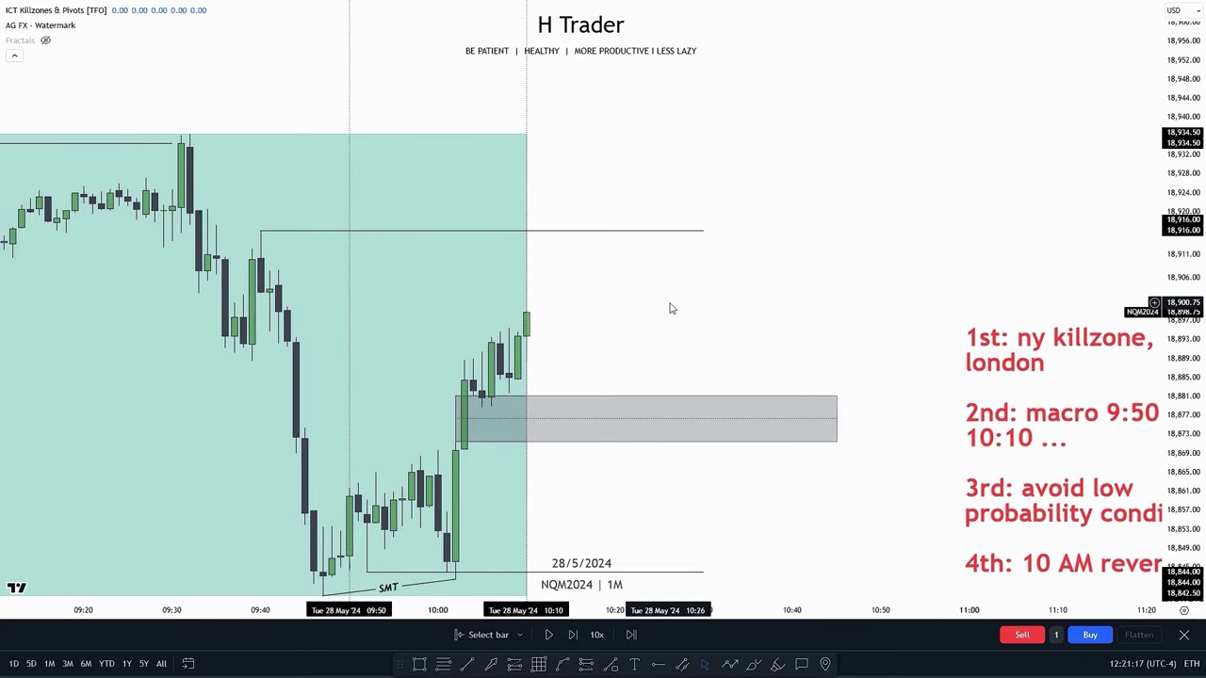
left_click_drag(640, 525, 694, 470)
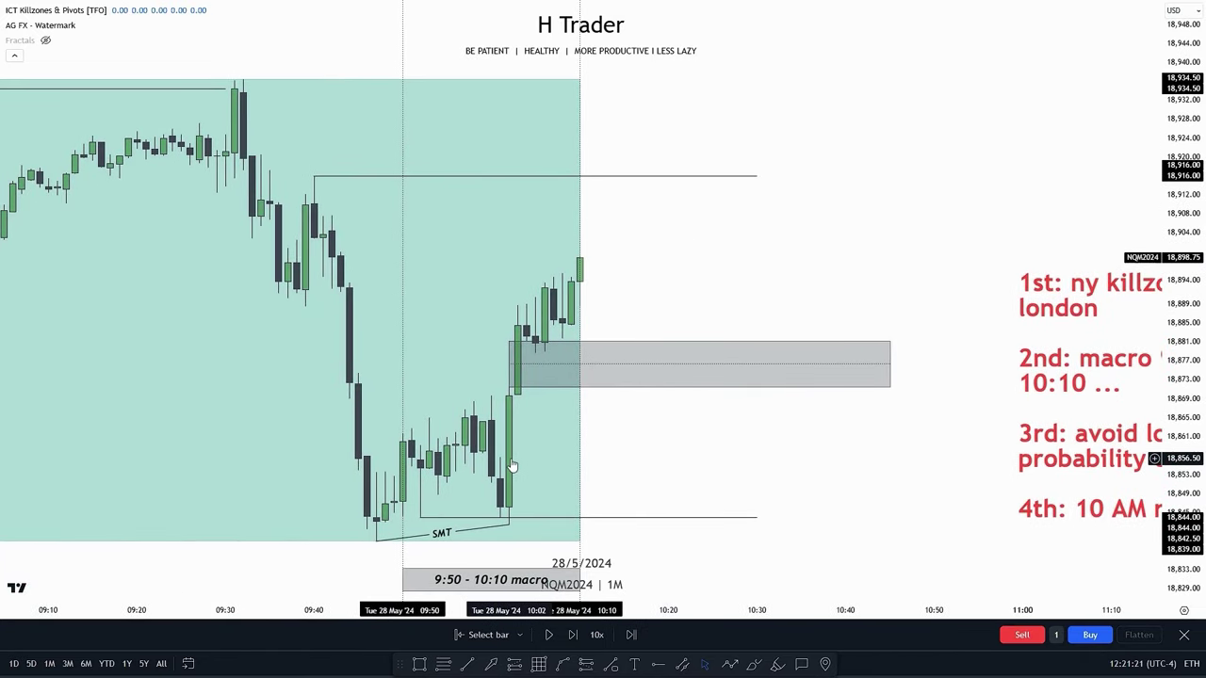
scroll(681, 291, "up", 3)
scroll(681, 291, "right", 2)
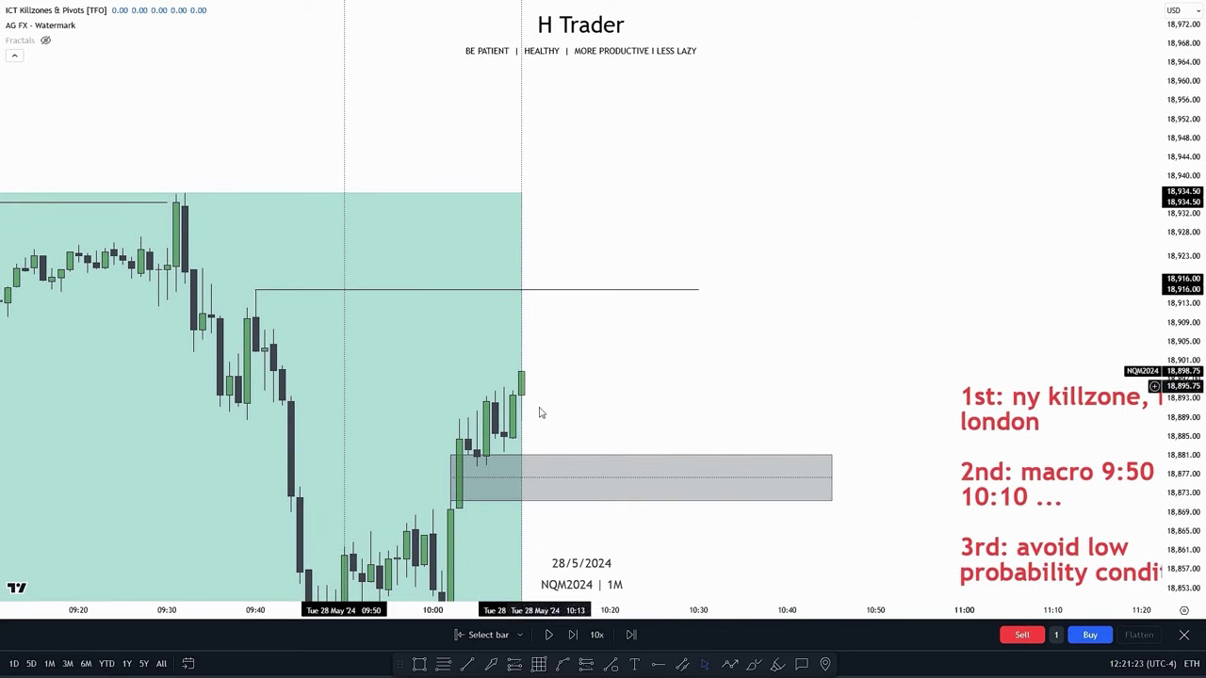
Run the replay to about 10:52 and pause as price breaks above 18,916
left_click(548, 636)
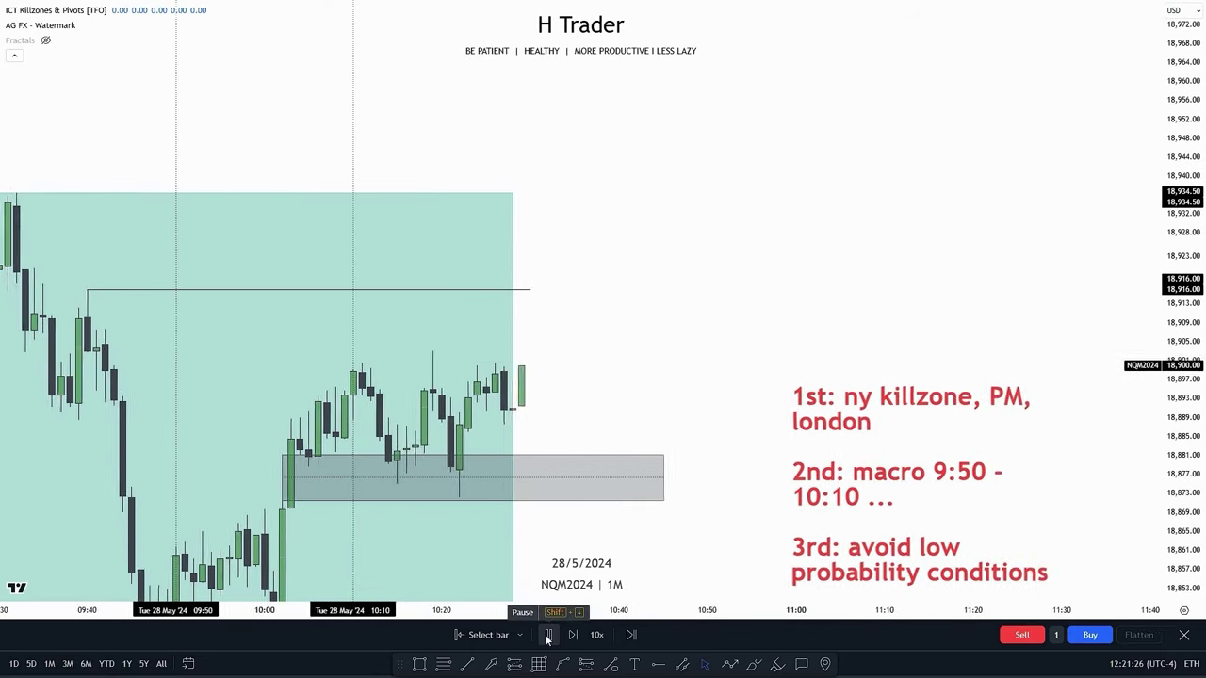
left_click(547, 636)
scroll(829, 288, "left", 3)
scroll(829, 289, "up", 1)
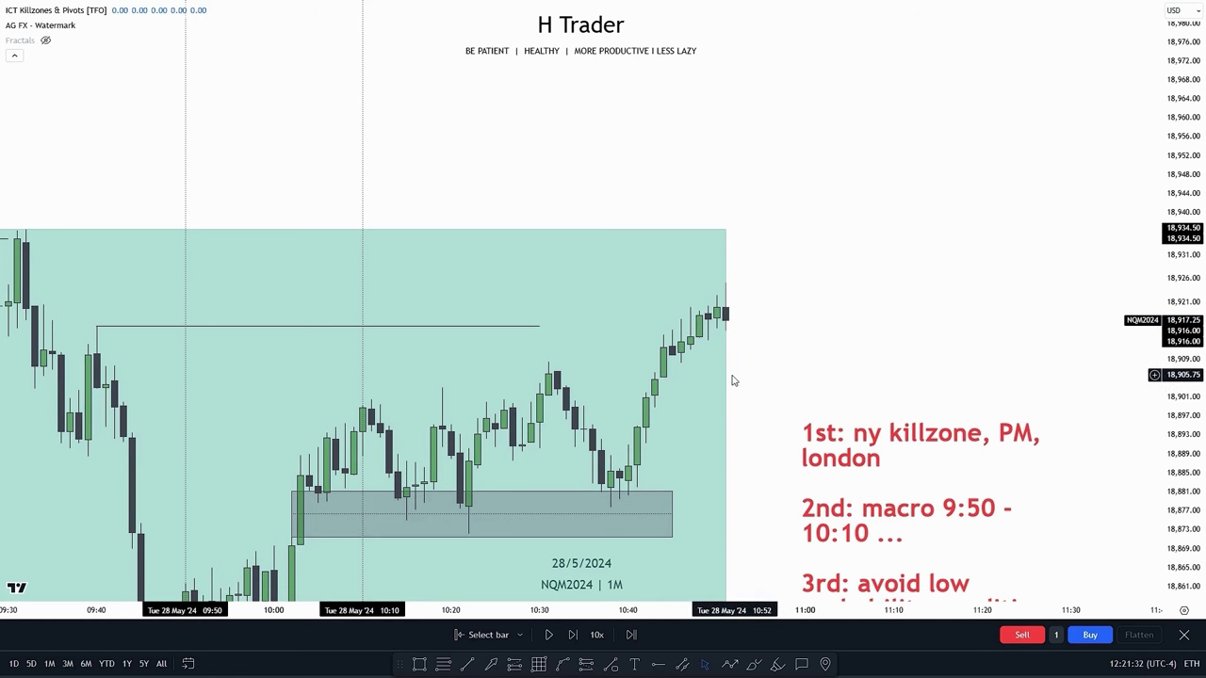
scroll(921, 304, "left", 2)
scroll(921, 304, "down", 1)
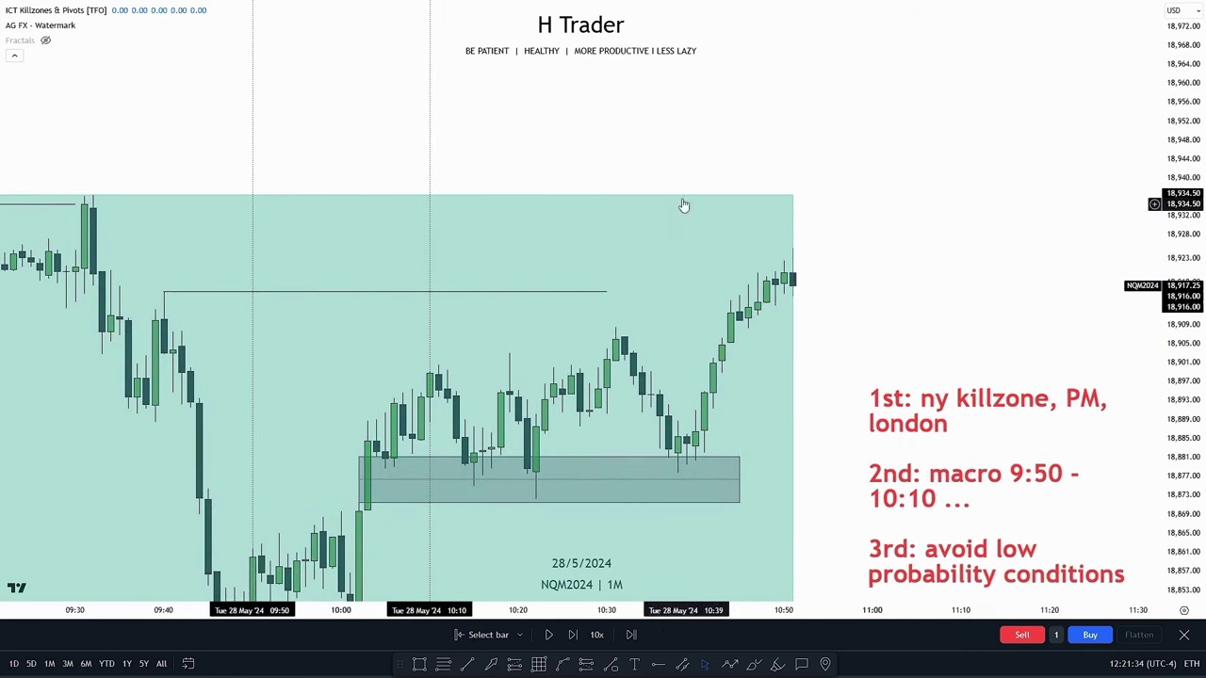